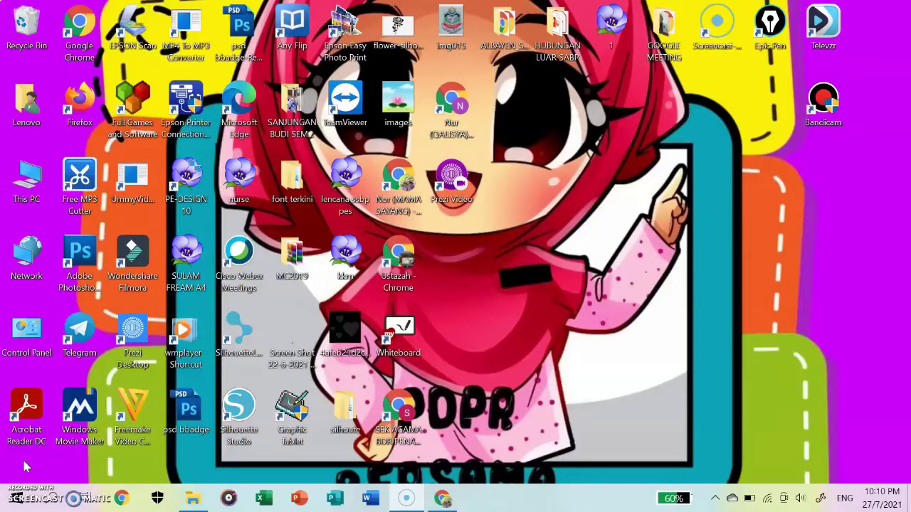
- Bring up the Meet call and place a second Chrome window with the Person 1 profile beside it
left_click(449, 502)
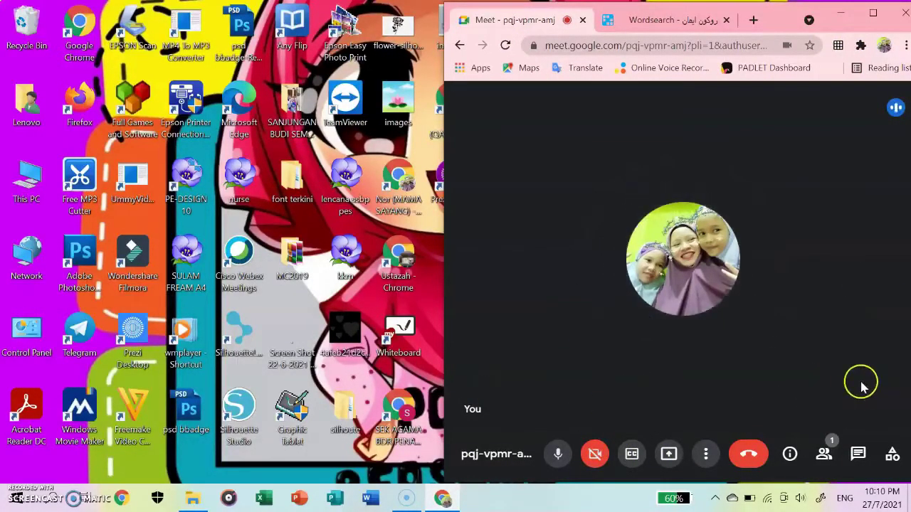
left_click(125, 499)
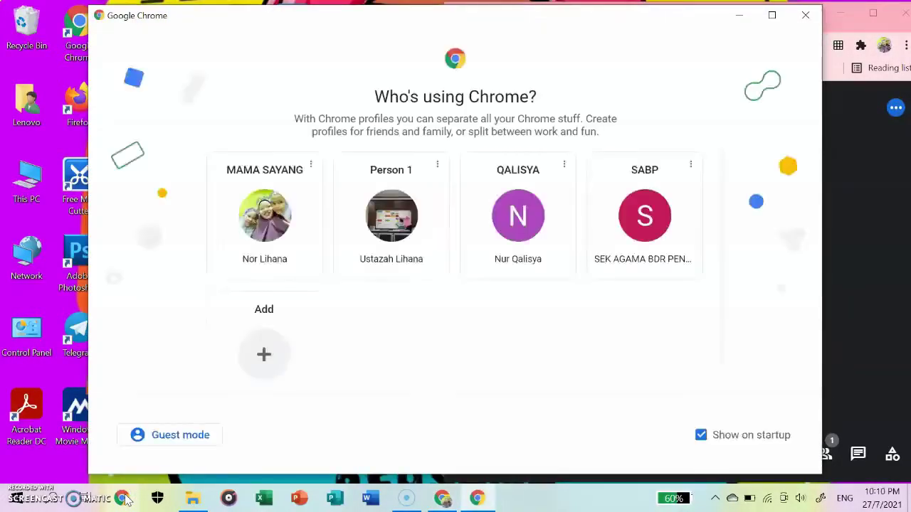
left_click(345, 240)
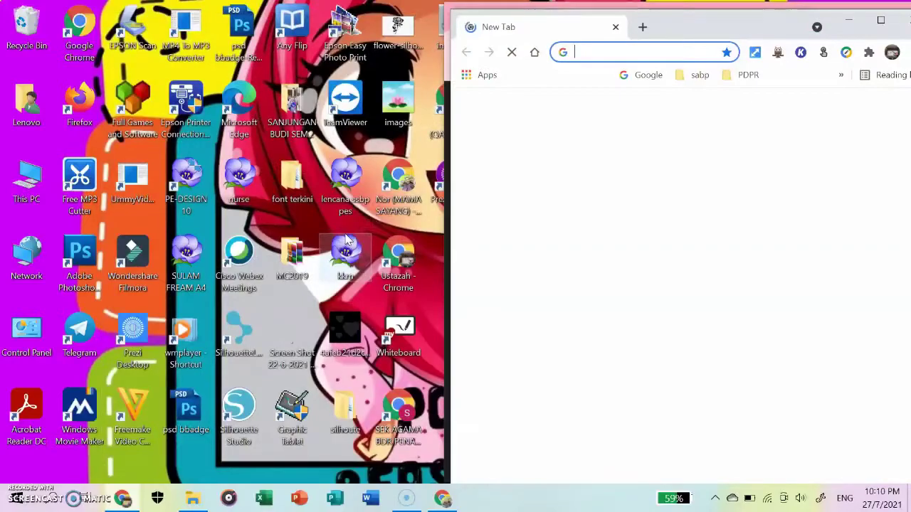
left_click_drag(738, 25, 267, 15)
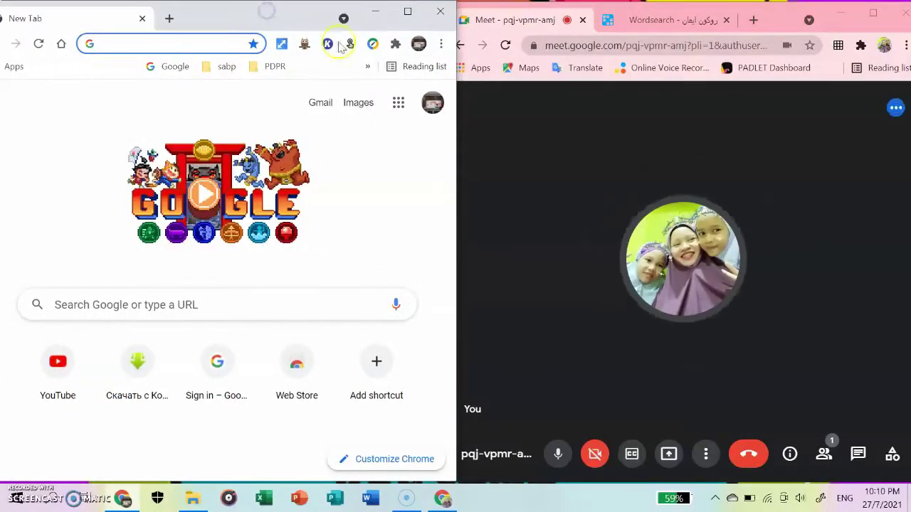
mouse_move(456, 108)
left_mouse_down()
mouse_move(430, 103)
mouse_move(446, 103)
left_mouse_up()
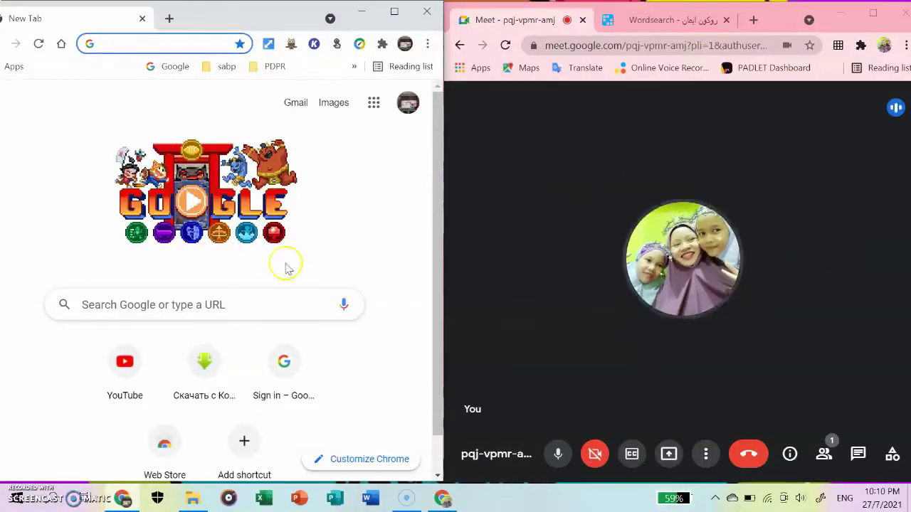
- Open the bookmarked Wordsearch روكون ايمان activity from the PDPR folder and copy its link for sharing with other teachers
left_click(266, 66)
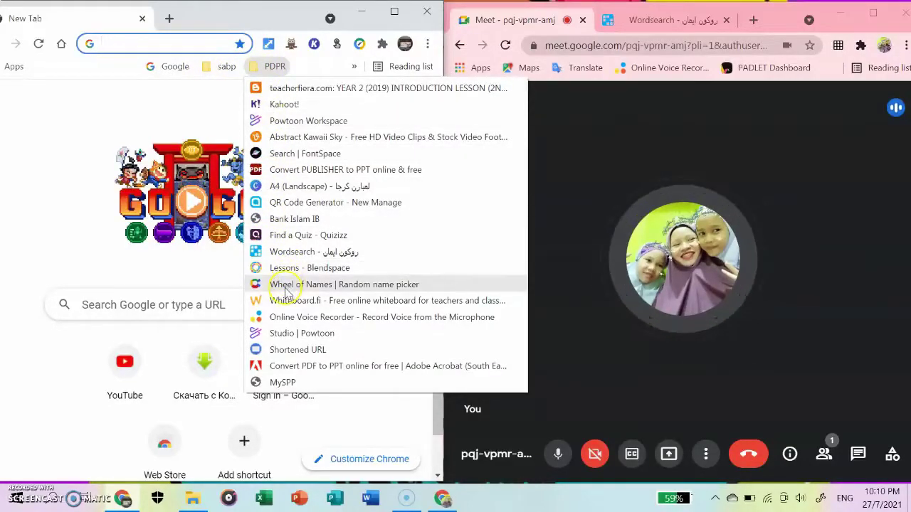
left_click(284, 256)
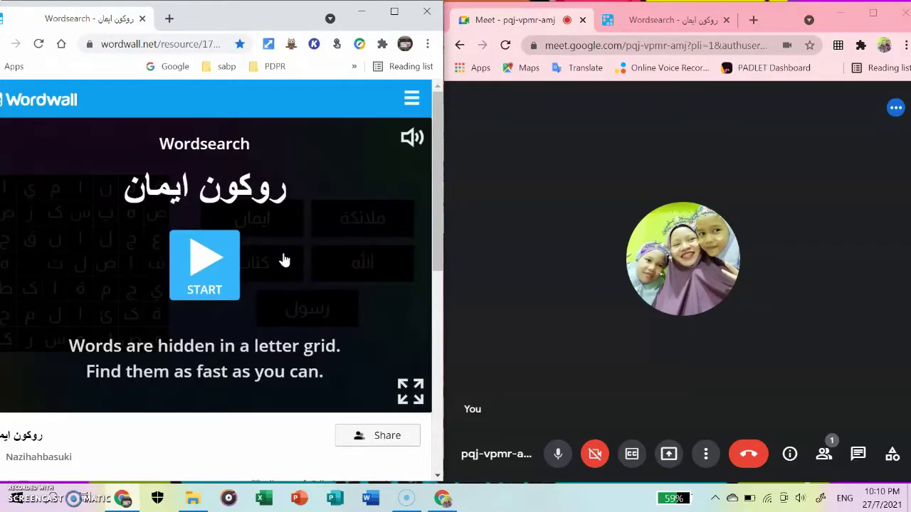
scroll(349, 355, "down", 1)
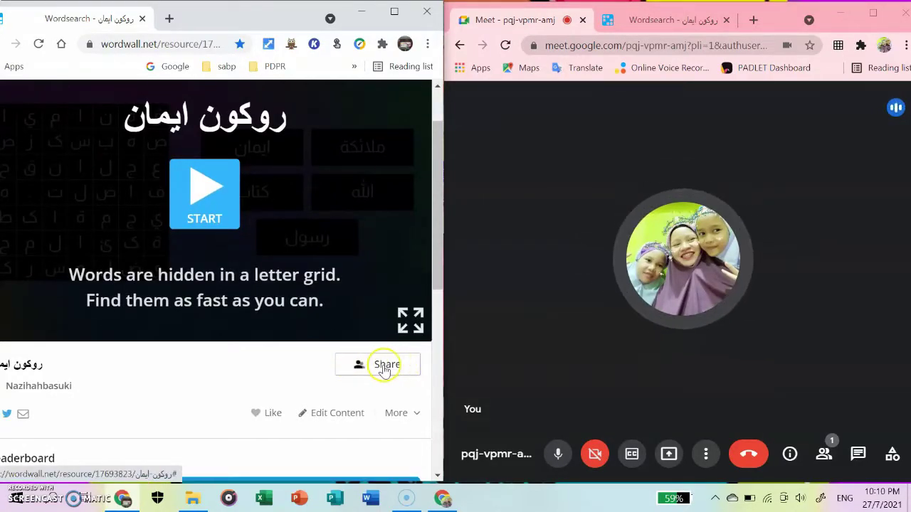
left_click(385, 368)
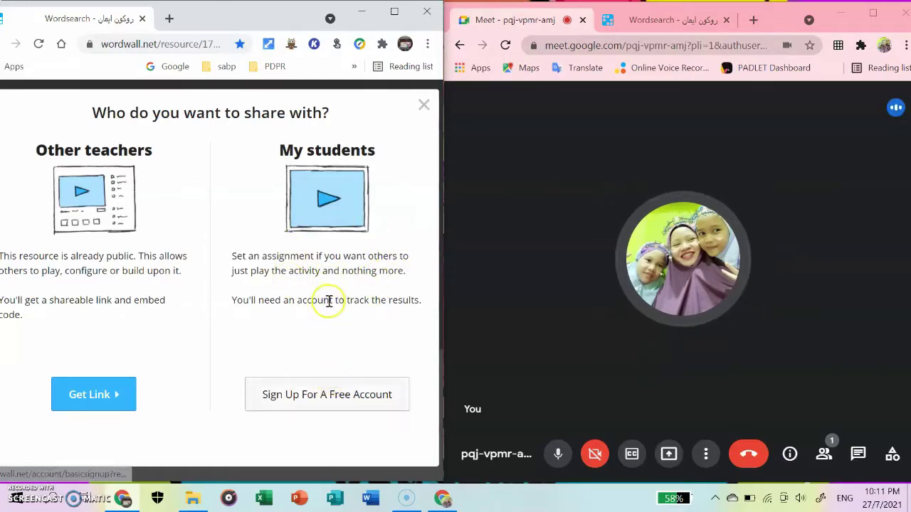
left_click(100, 395)
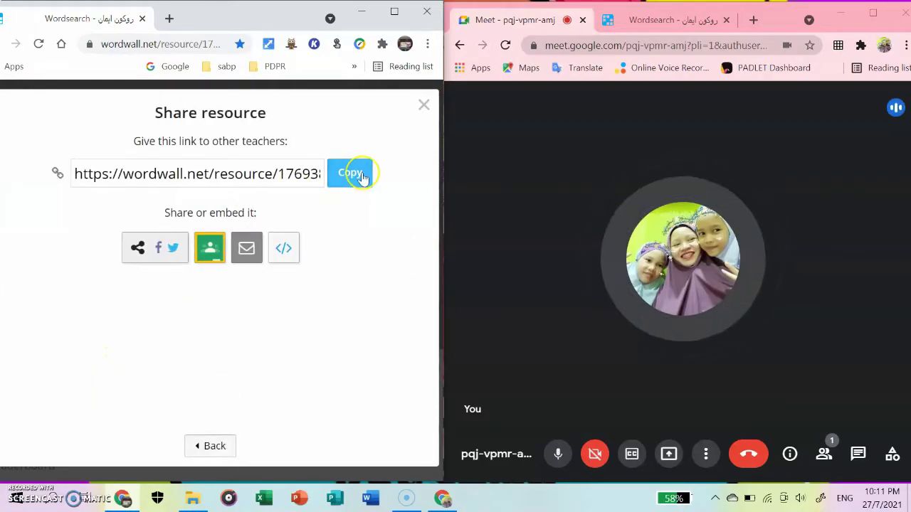
left_click(350, 173)
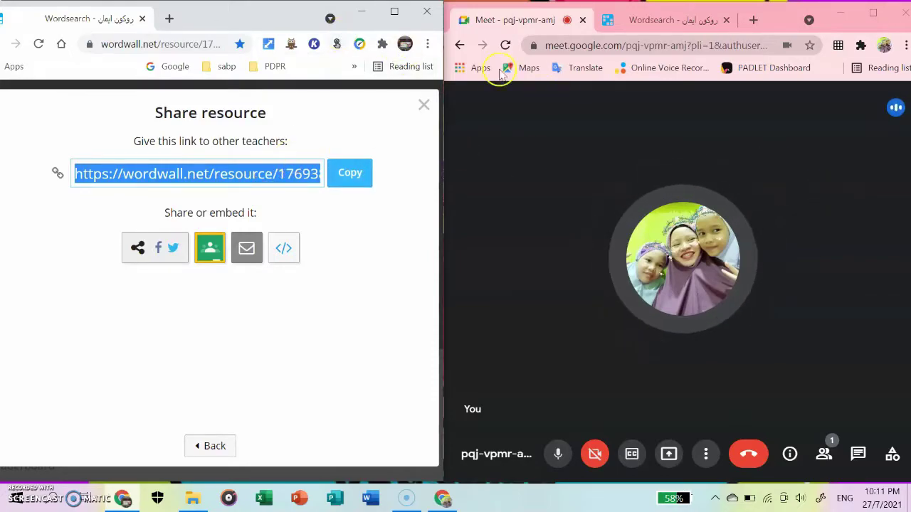
left_click(859, 454)
right_click(715, 399)
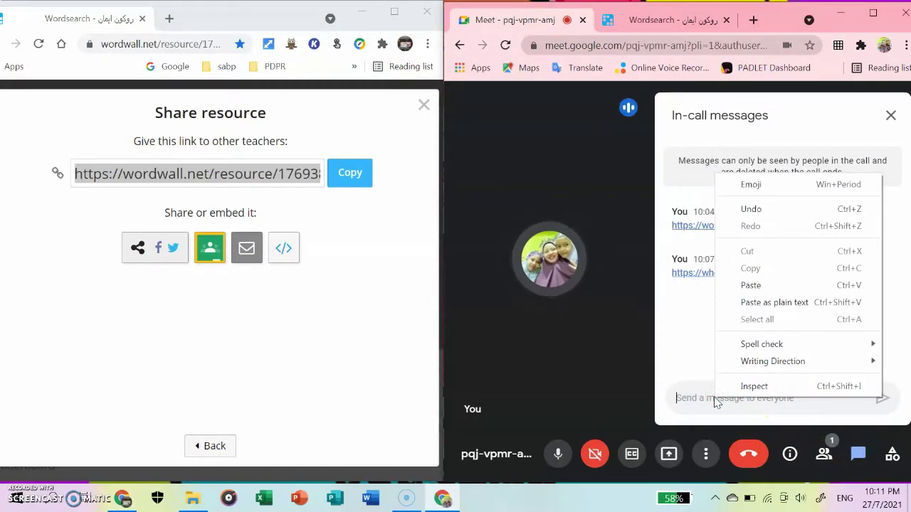
left_click(748, 285)
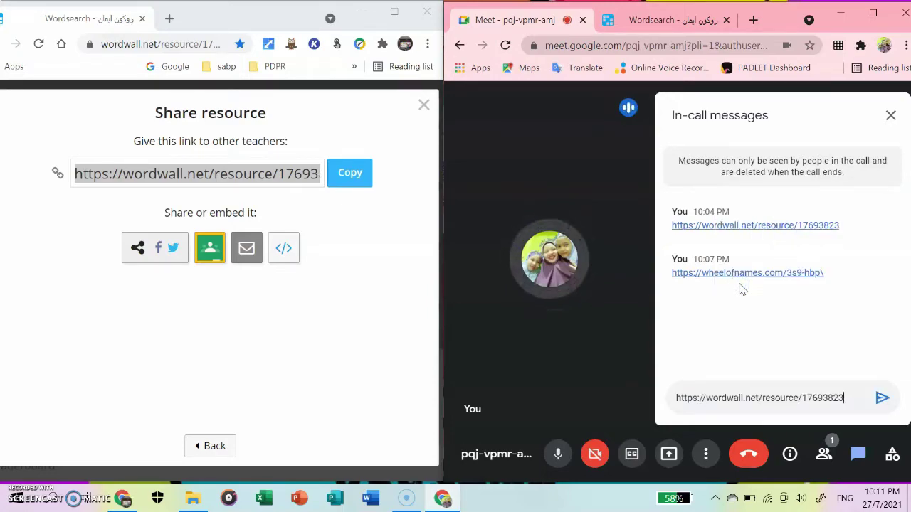
key("Return")
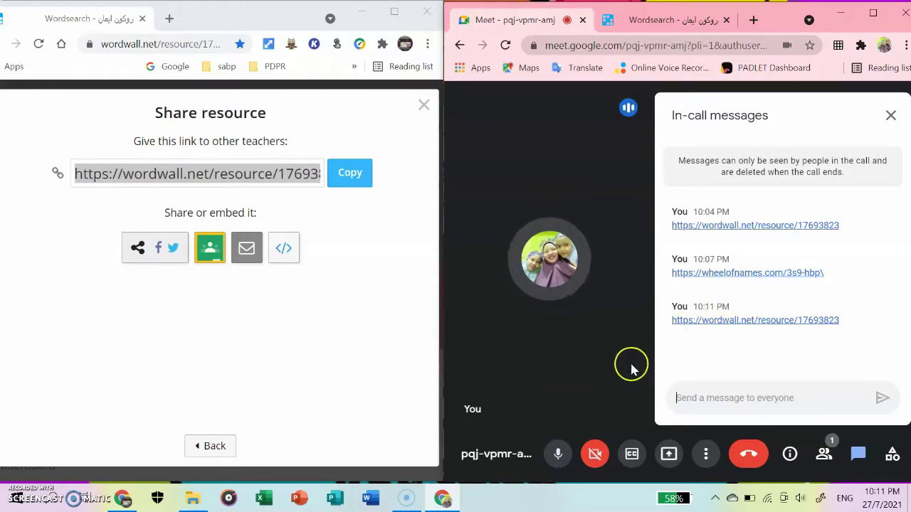
- Open the newly sent Wordwall link in place of the older Wordsearch tab, and return to the call with its messages closed
left_click(718, 324)
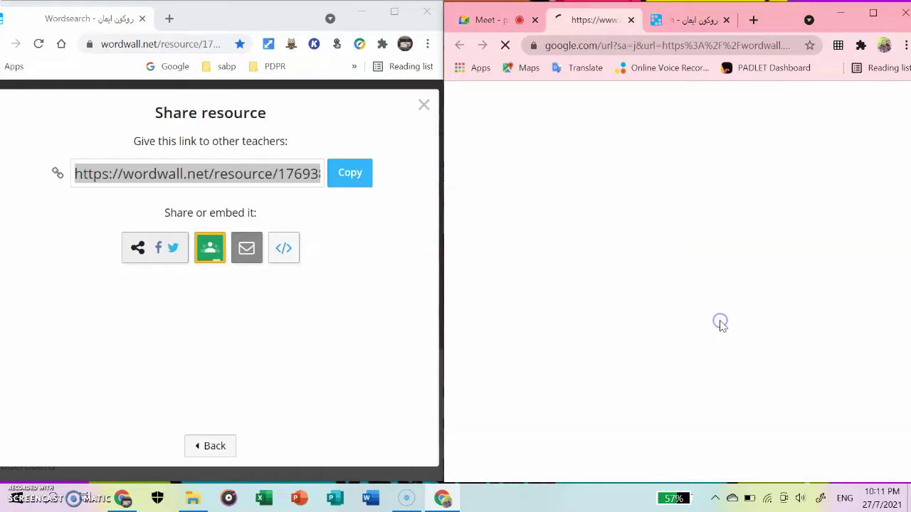
left_click(726, 19)
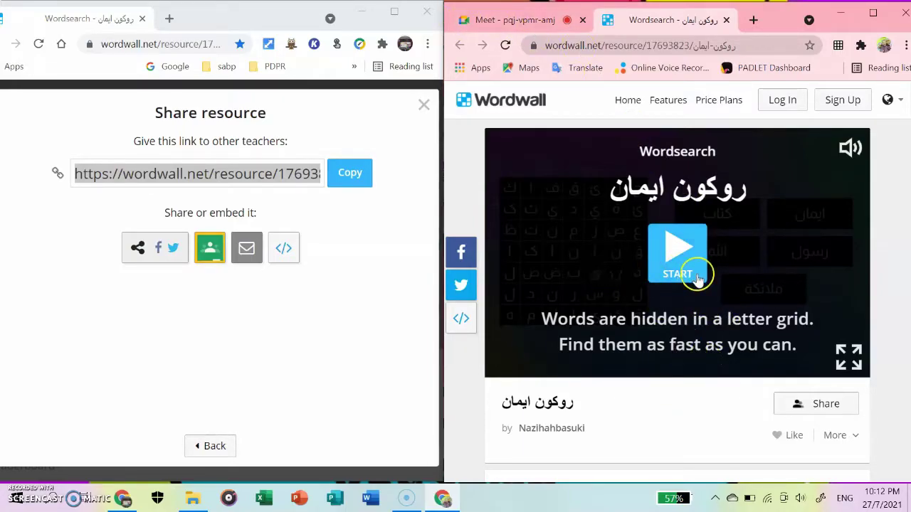
left_click(498, 21)
left_click(893, 117)
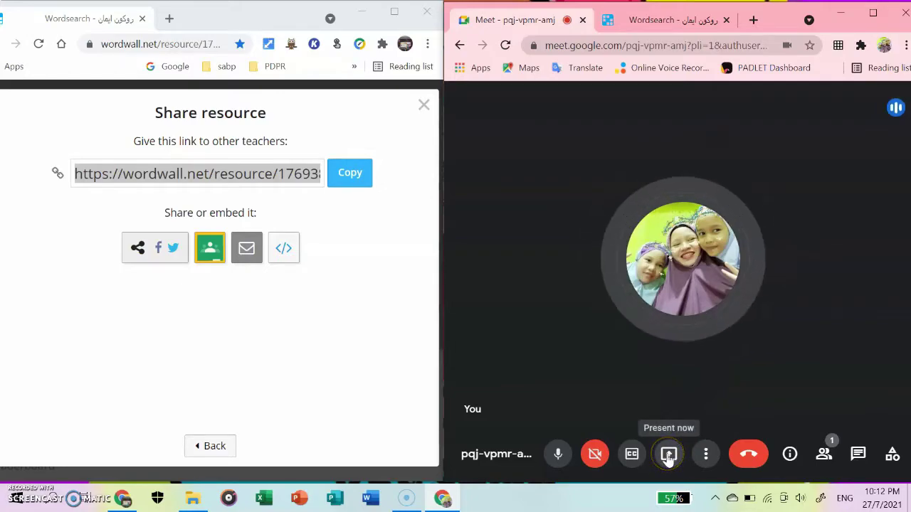
- Present the Chrome window containing the Wordsearch activity to everyone in the Meet call
left_click(668, 457)
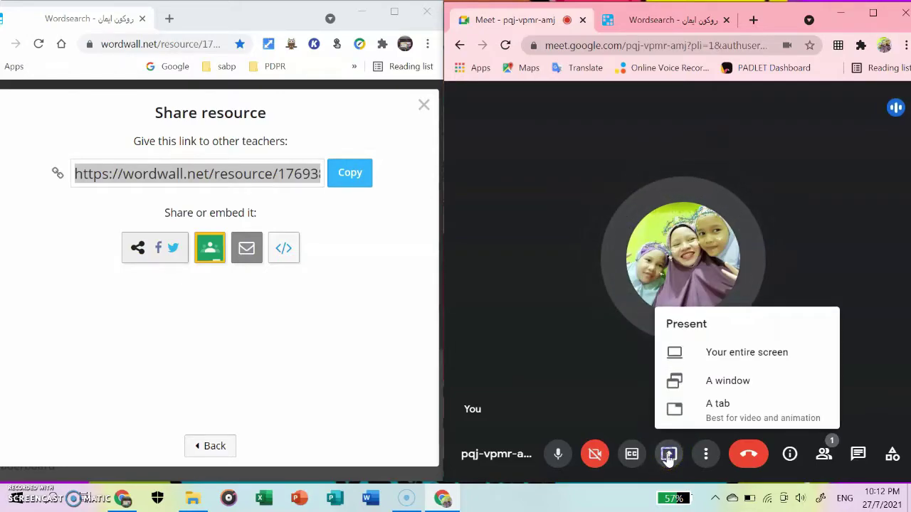
left_click(728, 380)
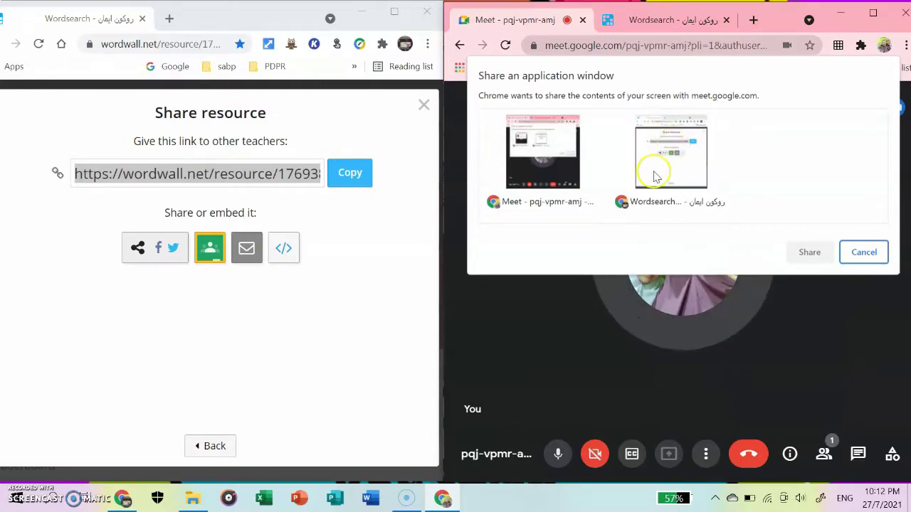
left_click(673, 150)
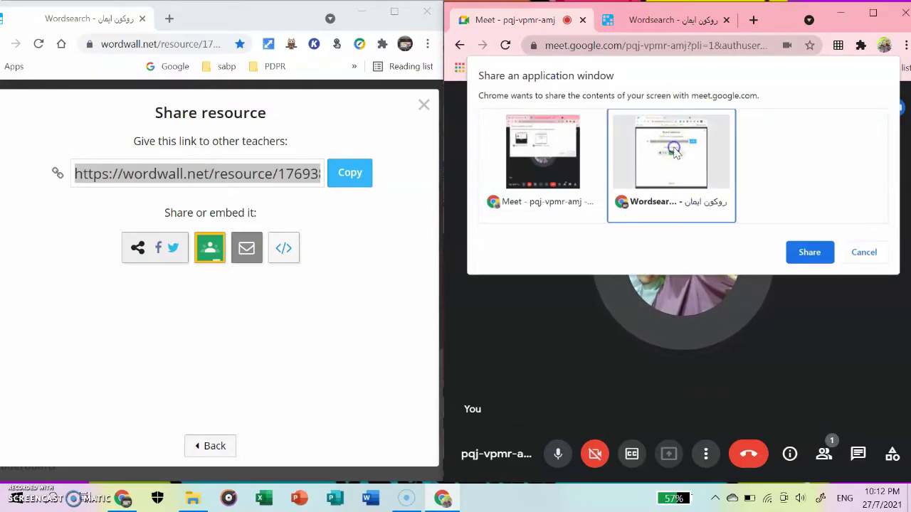
left_click(803, 255)
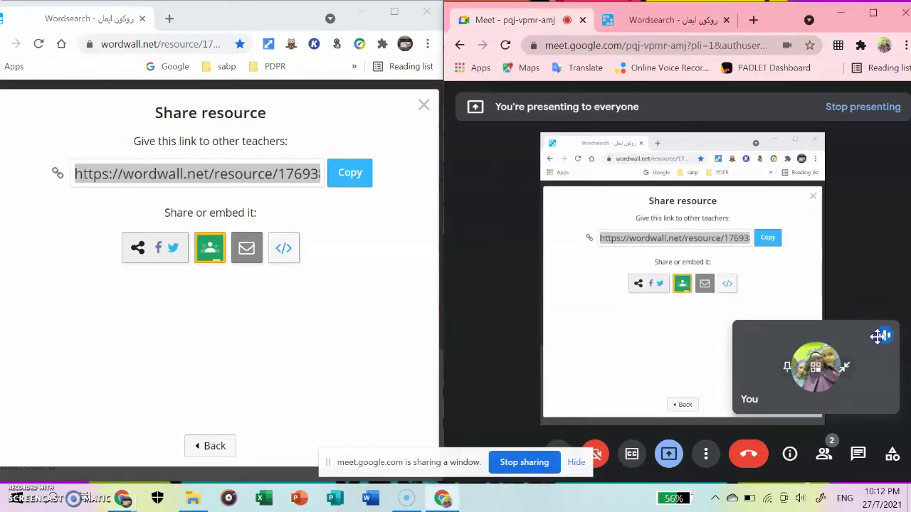
left_click_drag(878, 334, 878, 445)
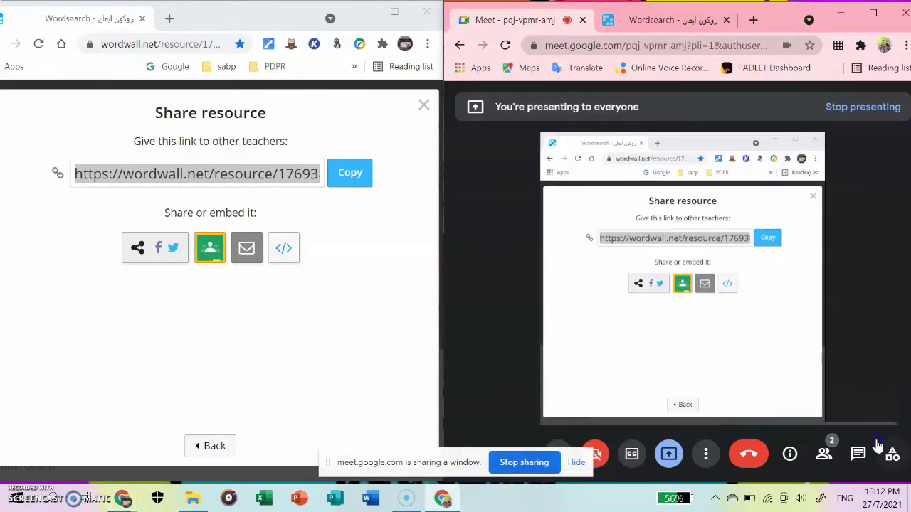
- View the student's own copy of the Wordsearch activity and return to the presentation in the call
left_click(674, 21)
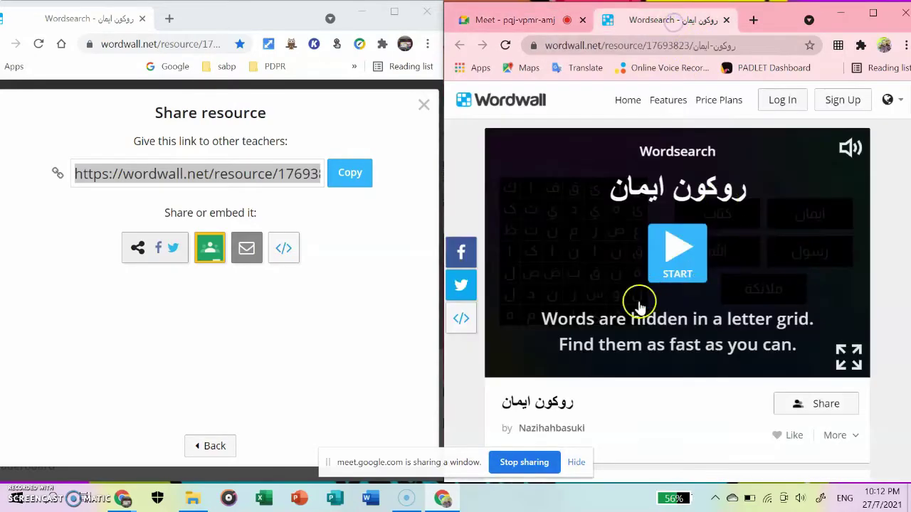
left_click(515, 29)
mouse_move(628, 263)
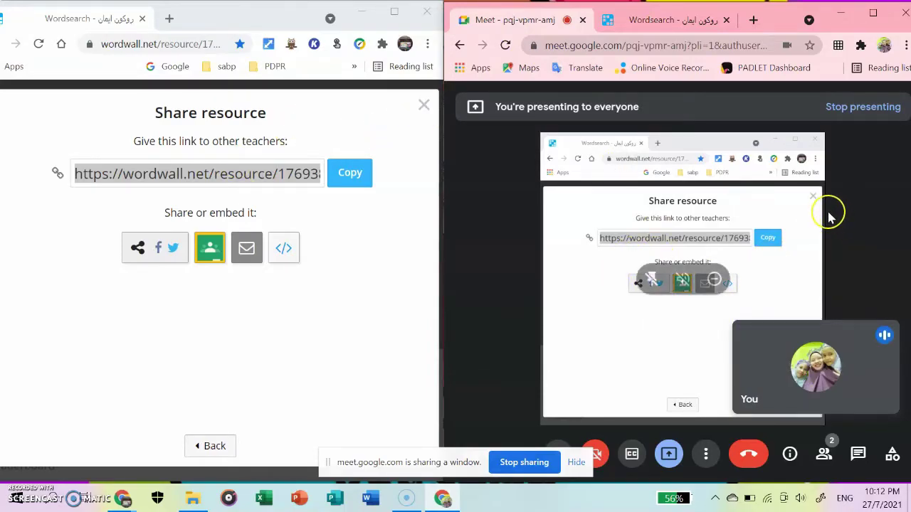
- Start the Wordsearch game in the presented window outside full screen and mark the word ايمان in the grid's first row
left_click(423, 105)
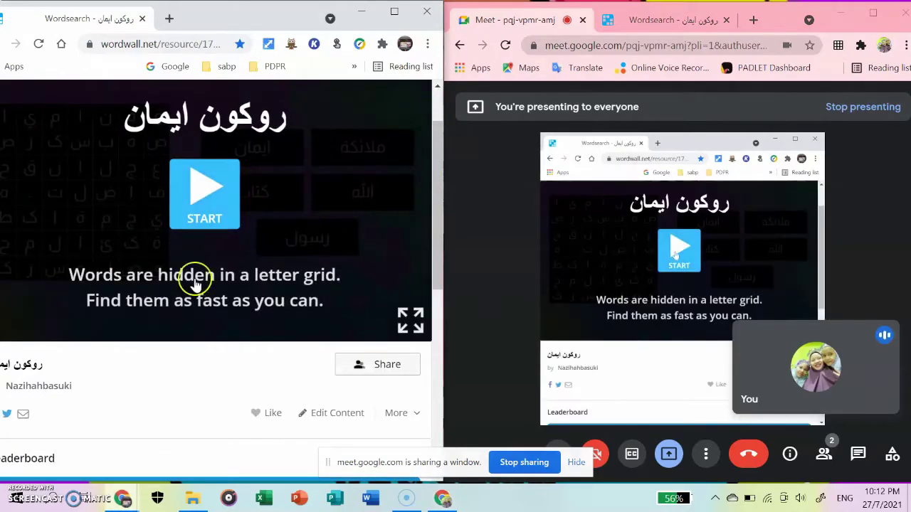
left_click(200, 205)
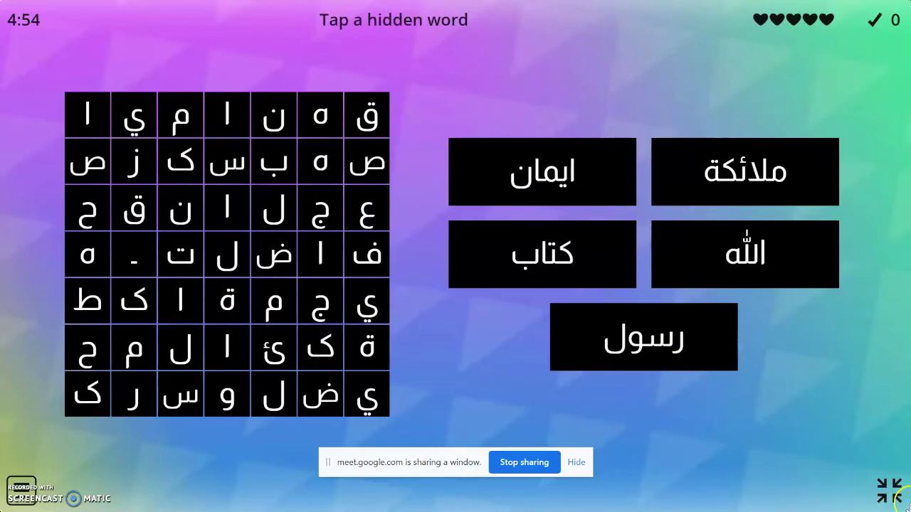
left_click(895, 487)
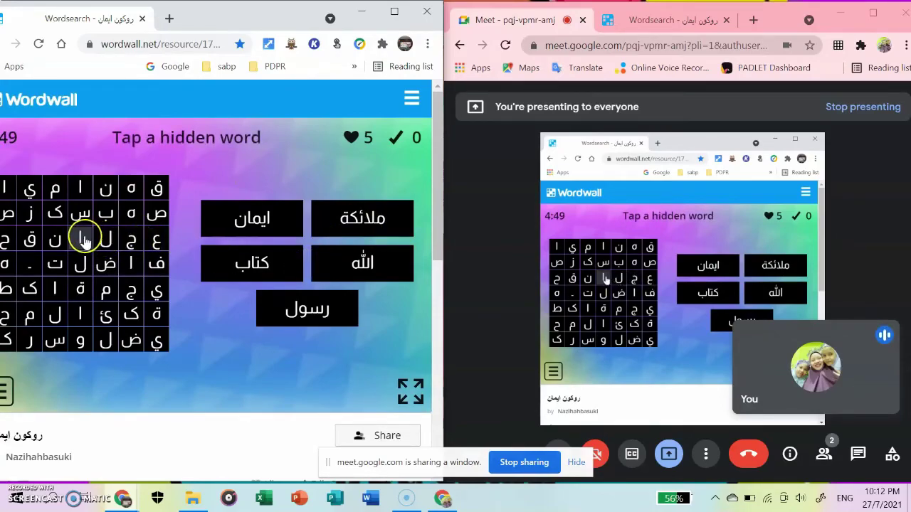
left_click(7, 196)
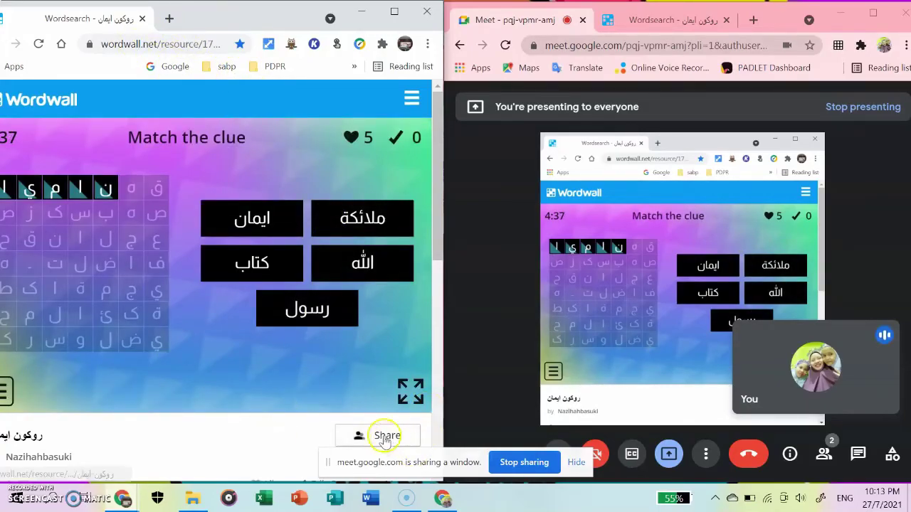
- Show the in-call messages with the sent Wordwall links beside the presented game
left_click(858, 454)
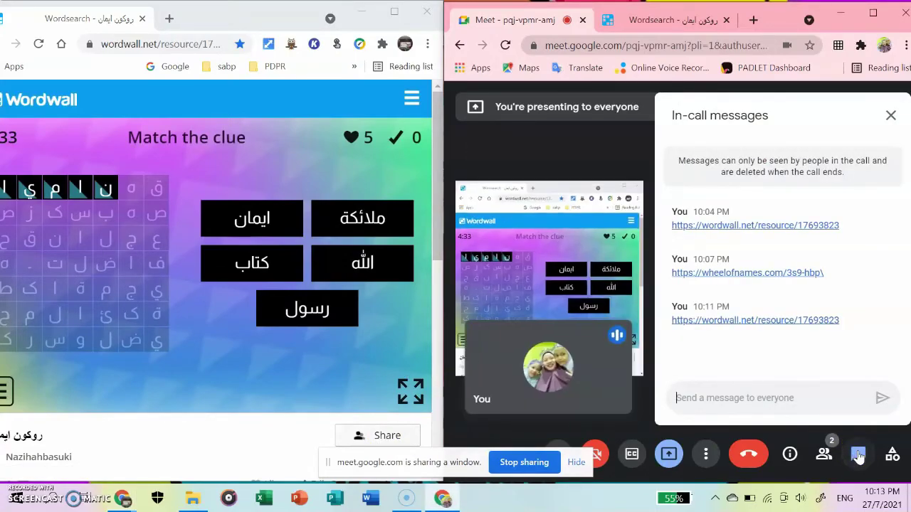
left_click(691, 395)
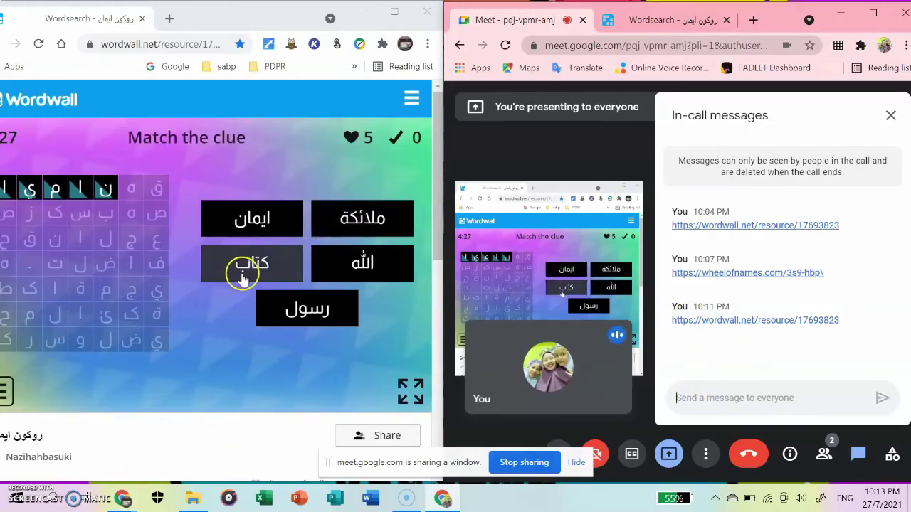
left_click(439, 279)
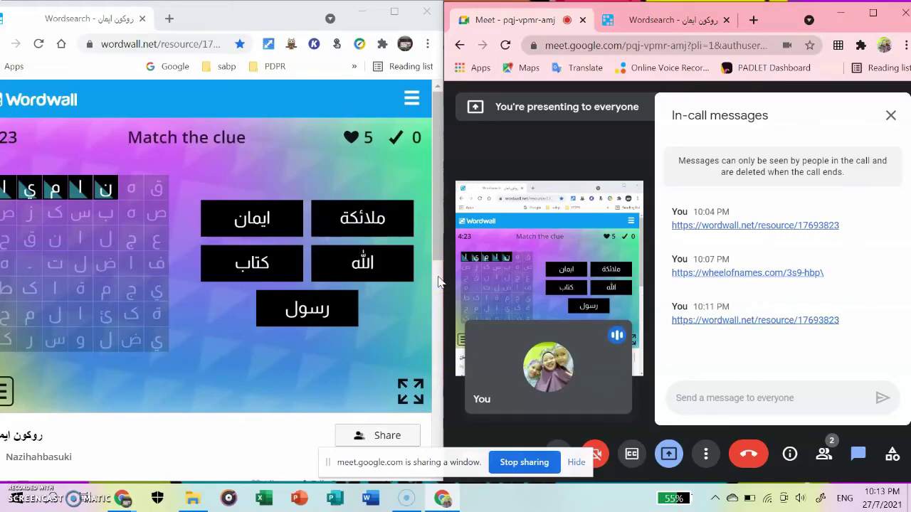
left_click(90, 467)
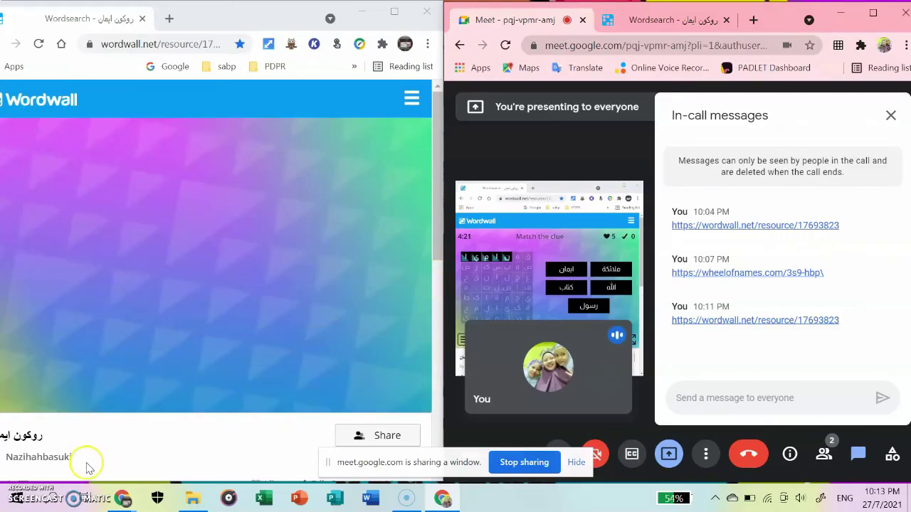